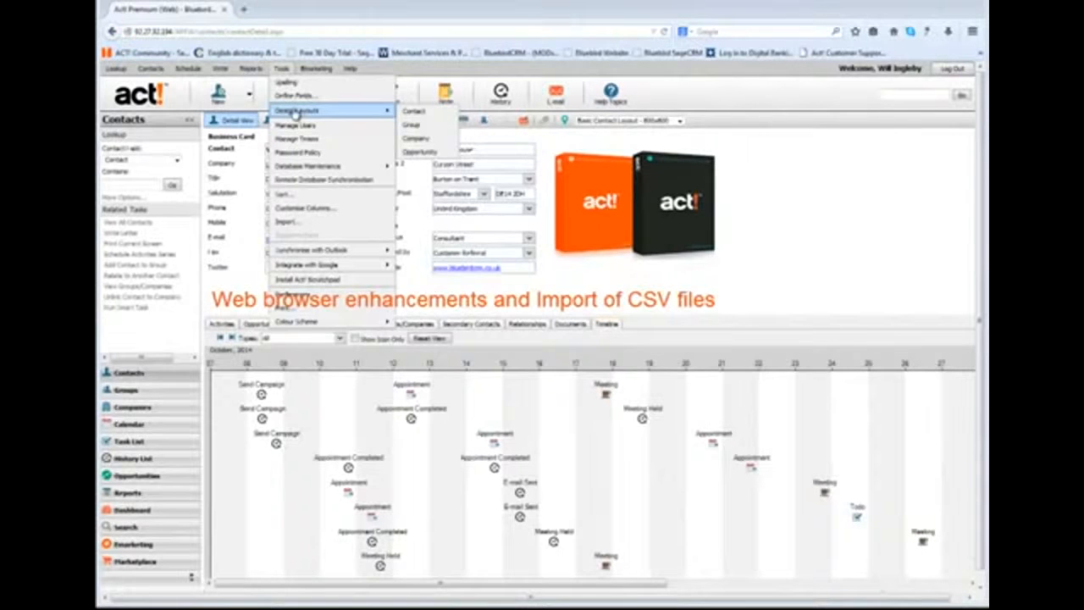
- Switch to the WebImport.csv spreadsheet in Excel and review its contact columns, including the Referred by entries for each row
left_click(735, 240)
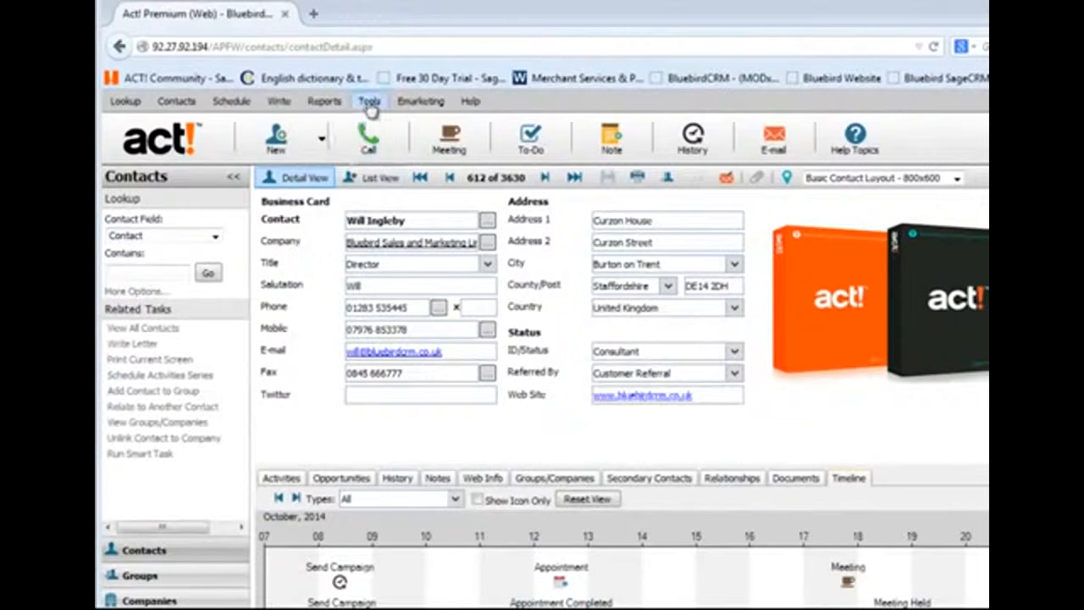
left_click(369, 103)
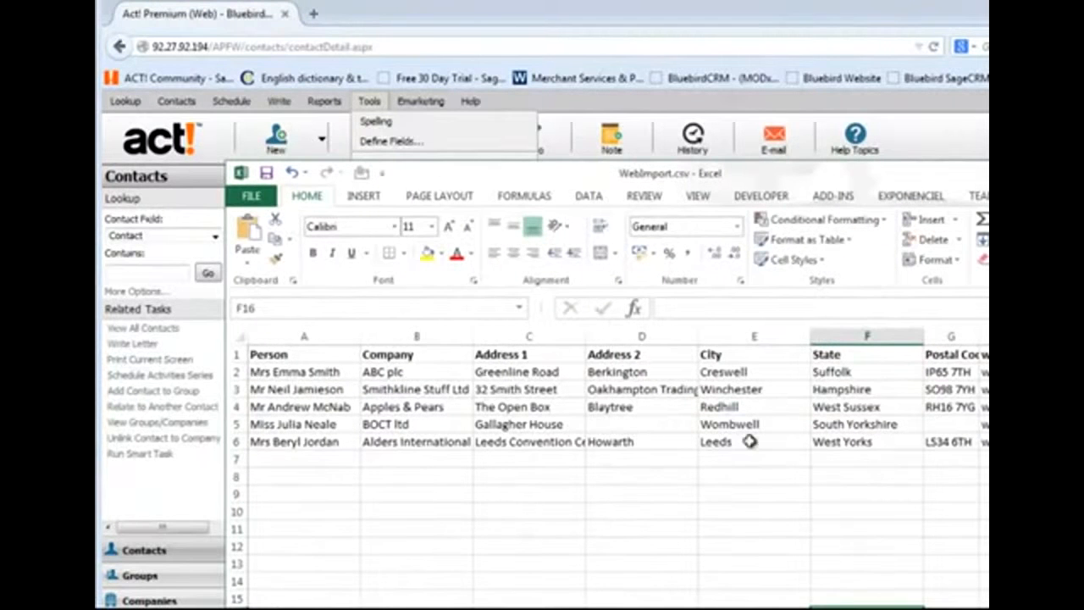
left_click_drag(924, 342, 899, 340)
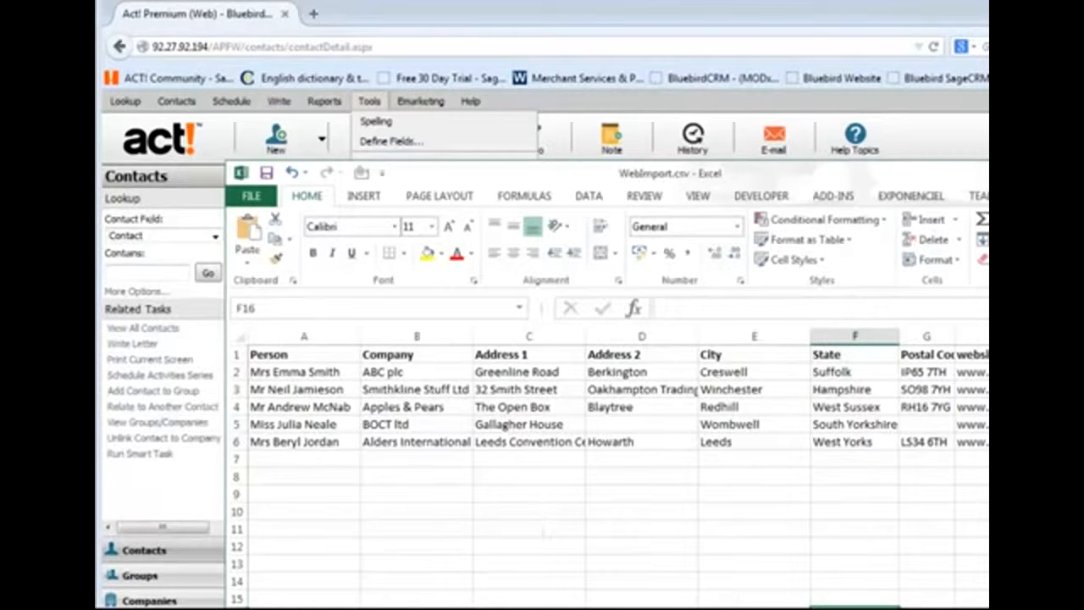
scroll(618, 469, "right", 1)
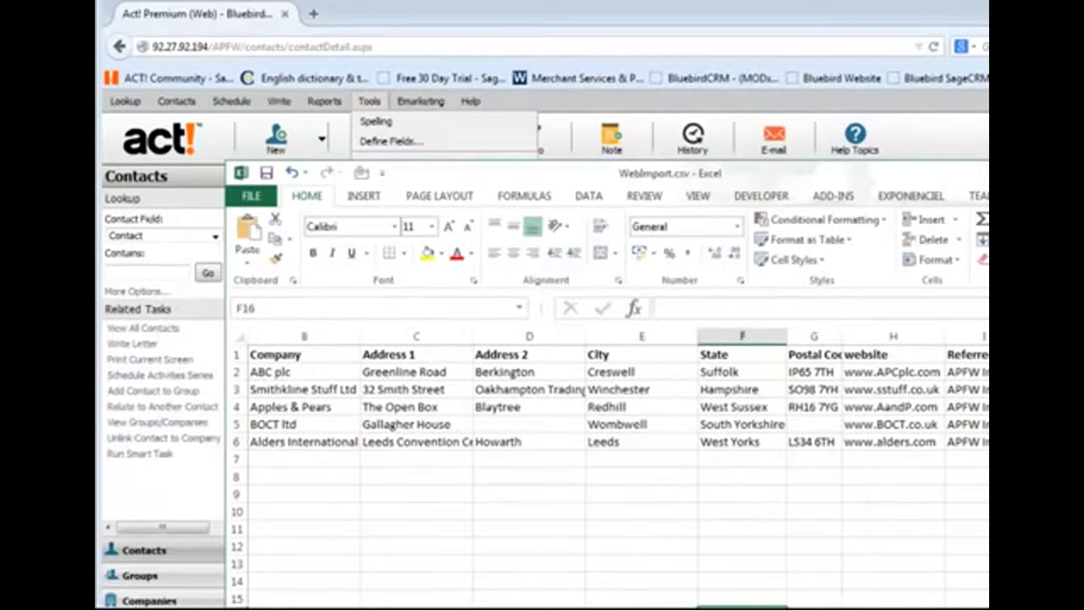
left_click(974, 337)
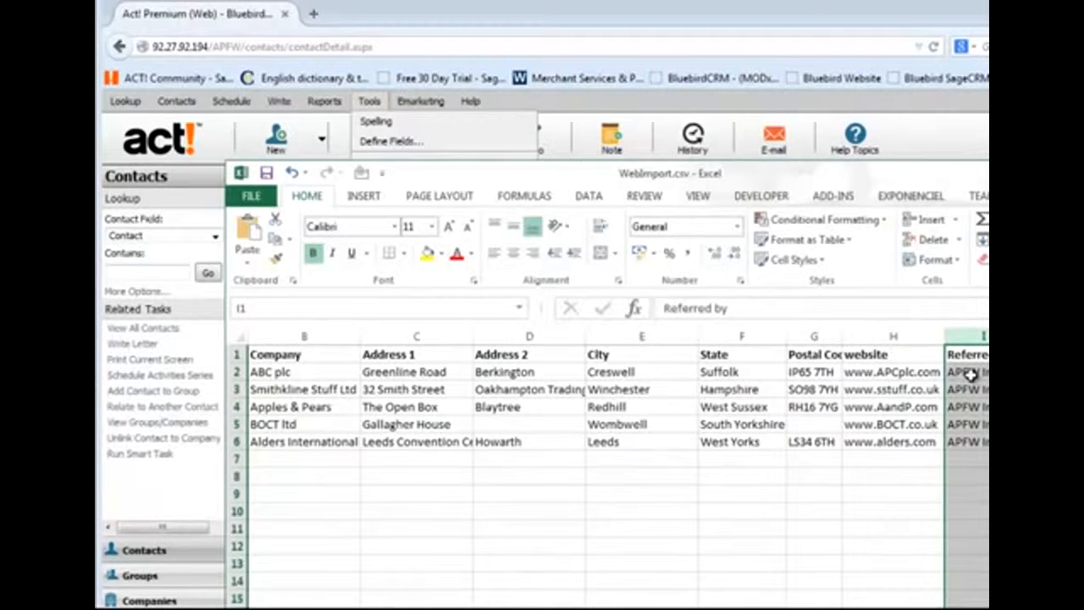
left_click(970, 373)
left_click(966, 389)
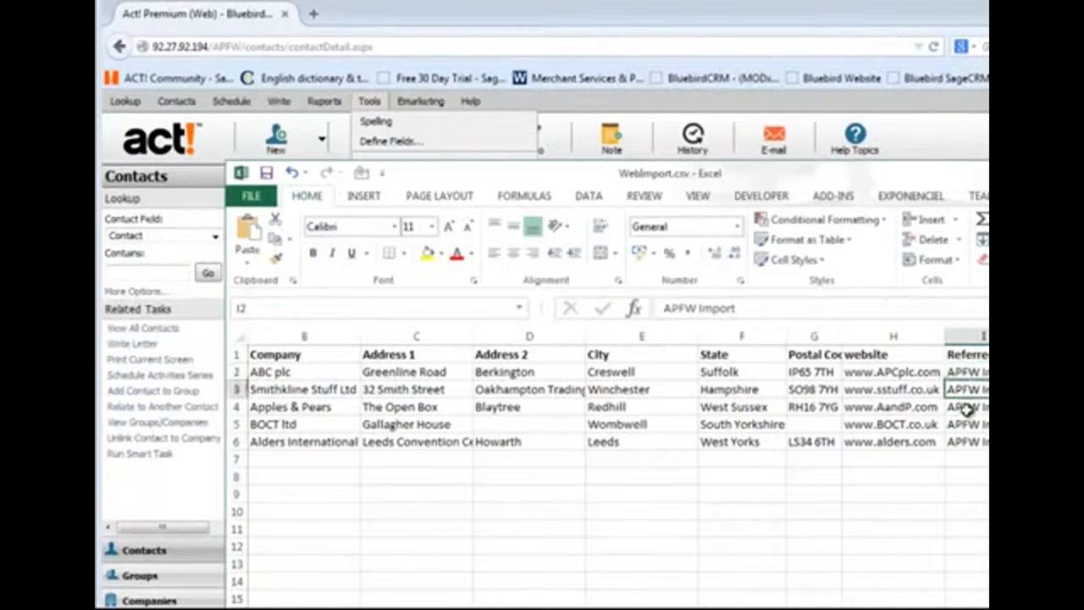
left_click(967, 408)
left_click(968, 424)
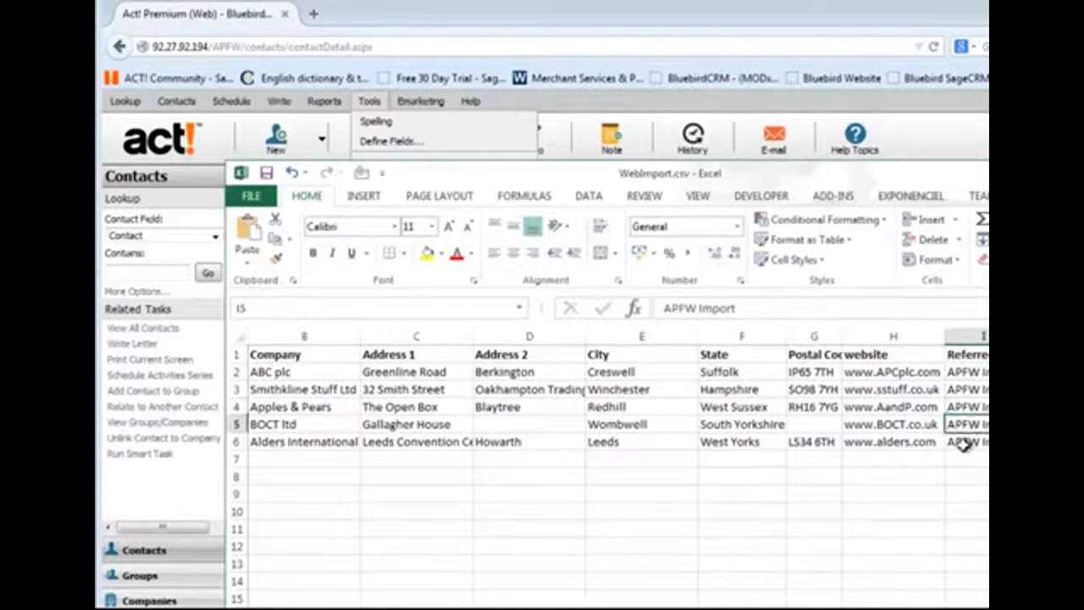
left_click(964, 442)
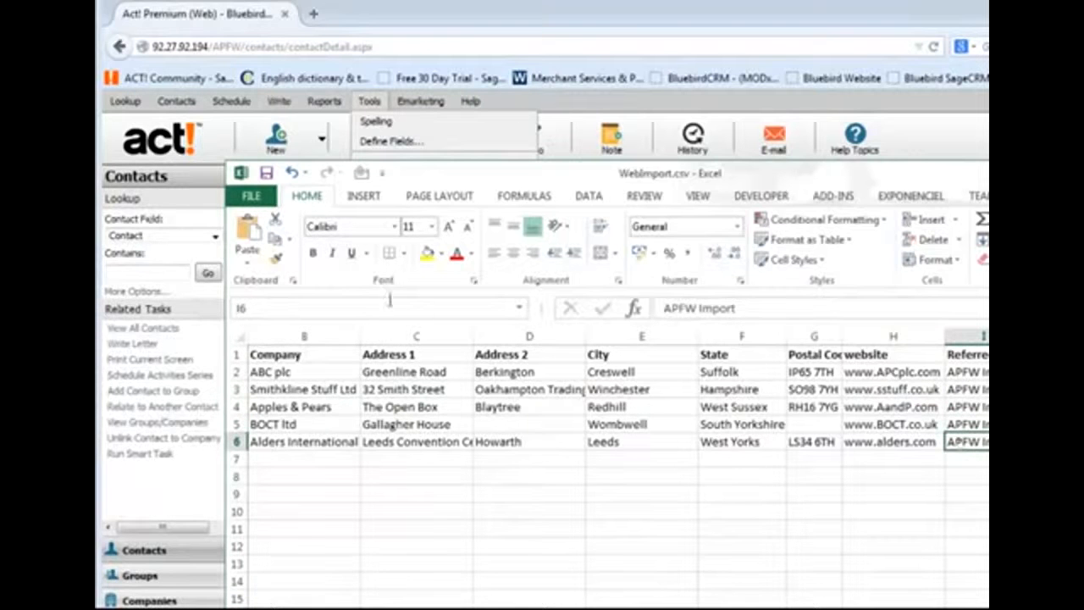
- Check the CSV (Comma delimited) save format for WebImport.csv on the Desktop, and close the workbook without saving
left_click(253, 196)
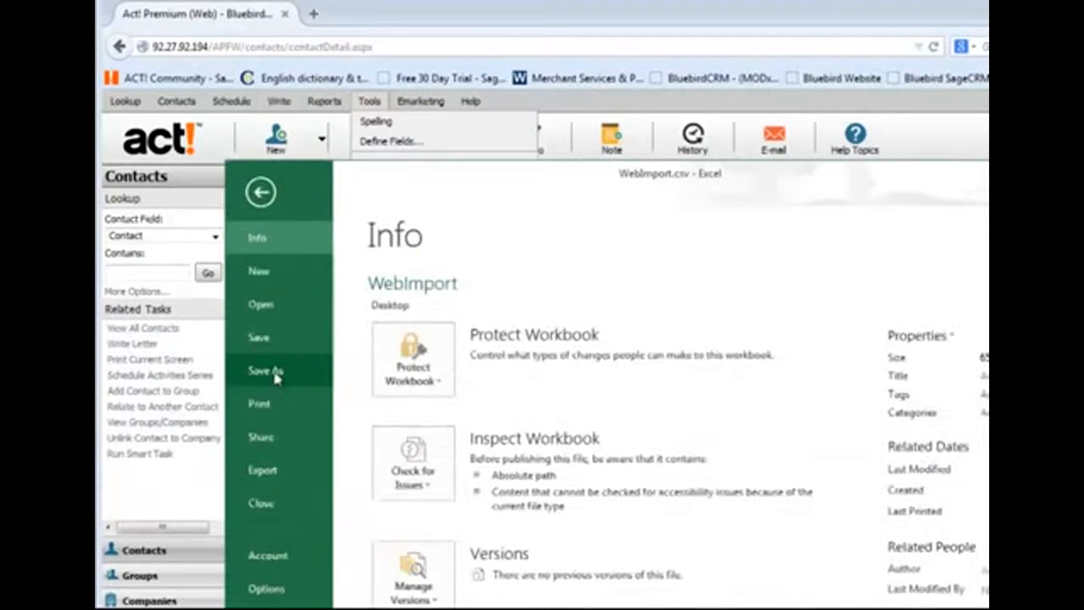
left_click(278, 372)
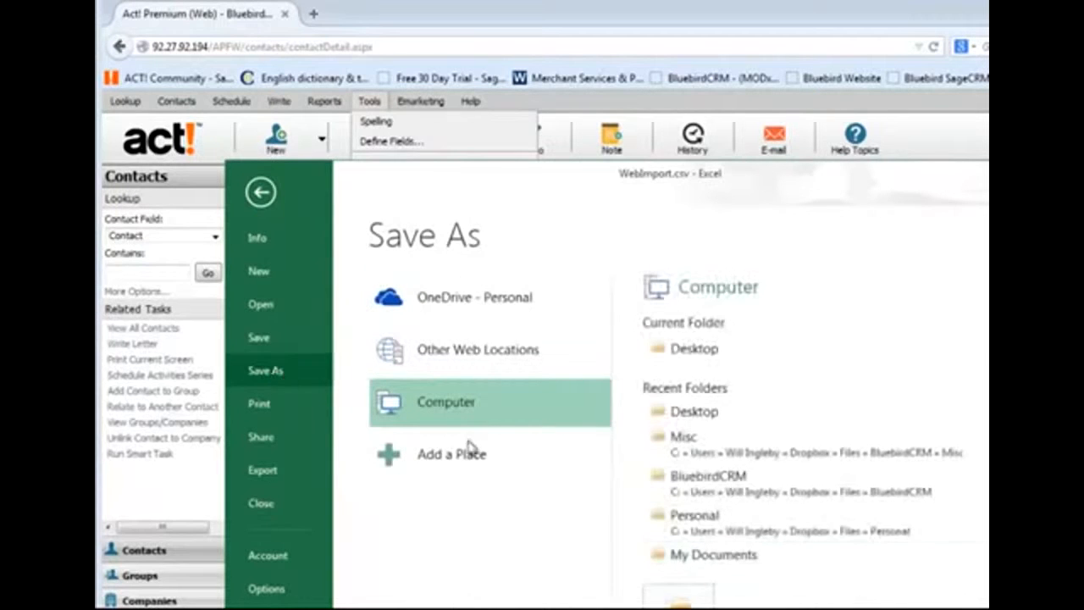
left_click(697, 360)
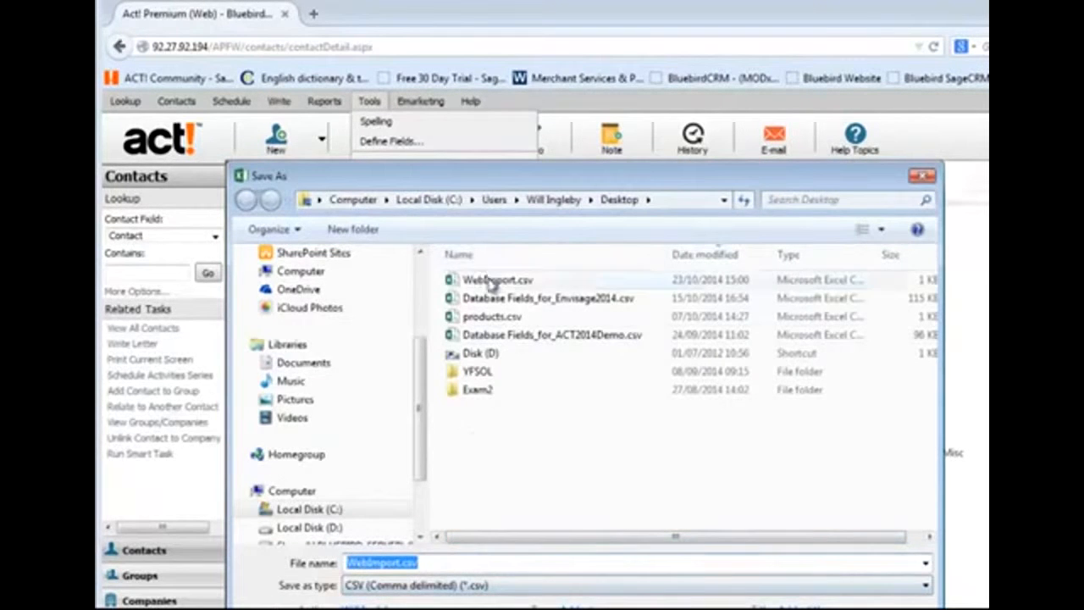
left_click(487, 280)
left_click(424, 588)
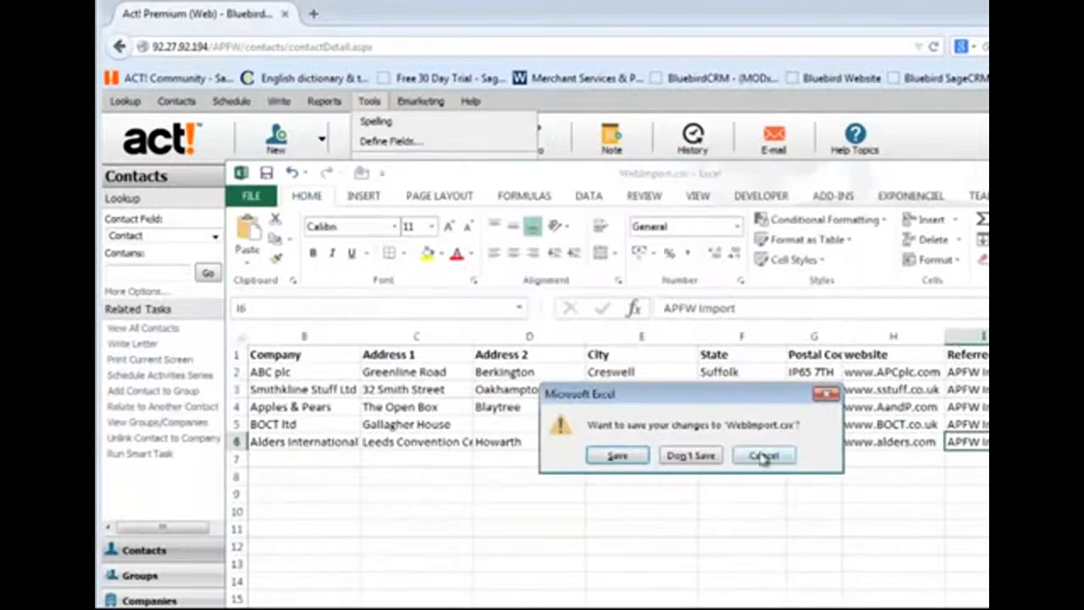
left_click(691, 455)
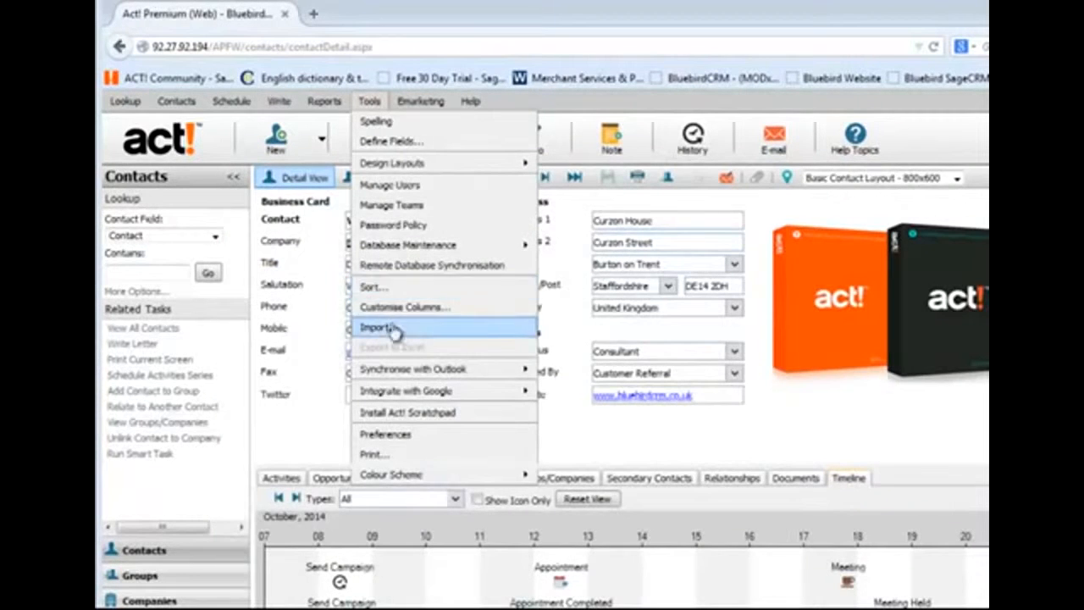
- Start a data import in Act! and choose WebImport.csv from the Desktop as the source file
left_click(391, 328)
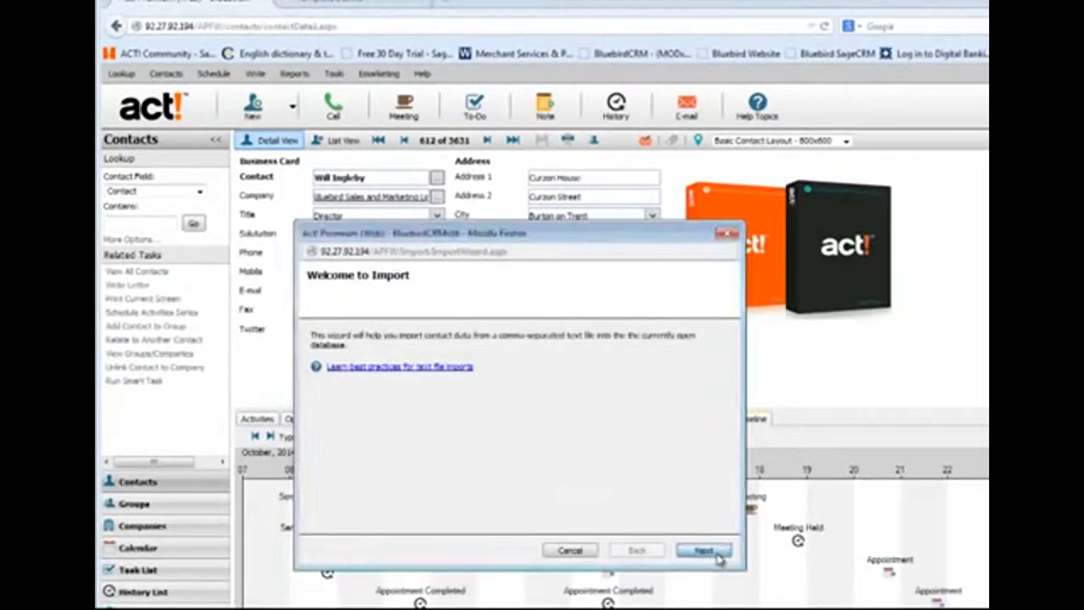
left_click(702, 551)
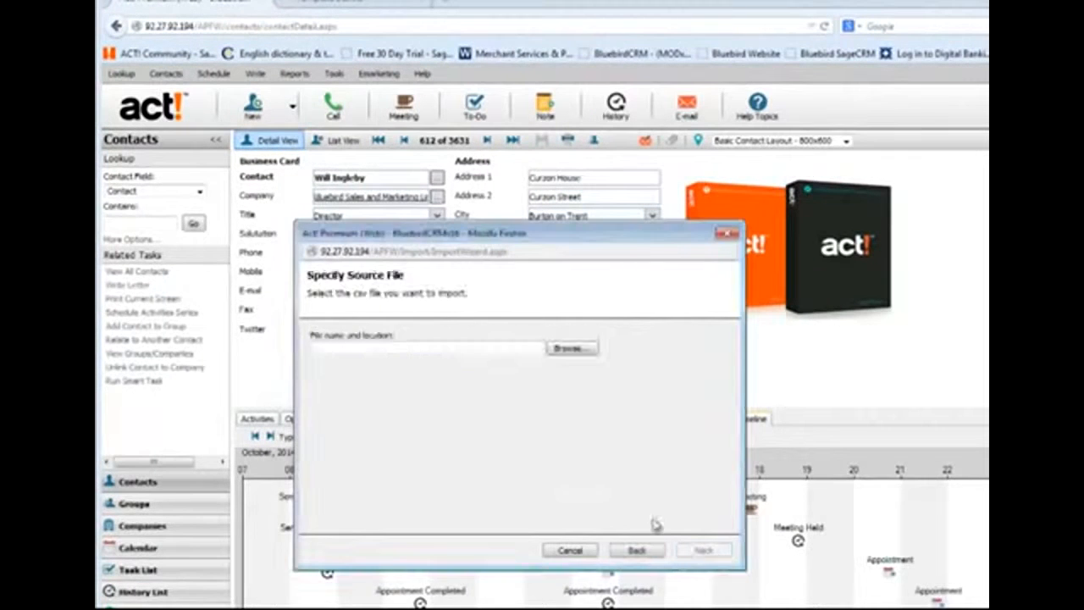
left_click(580, 351)
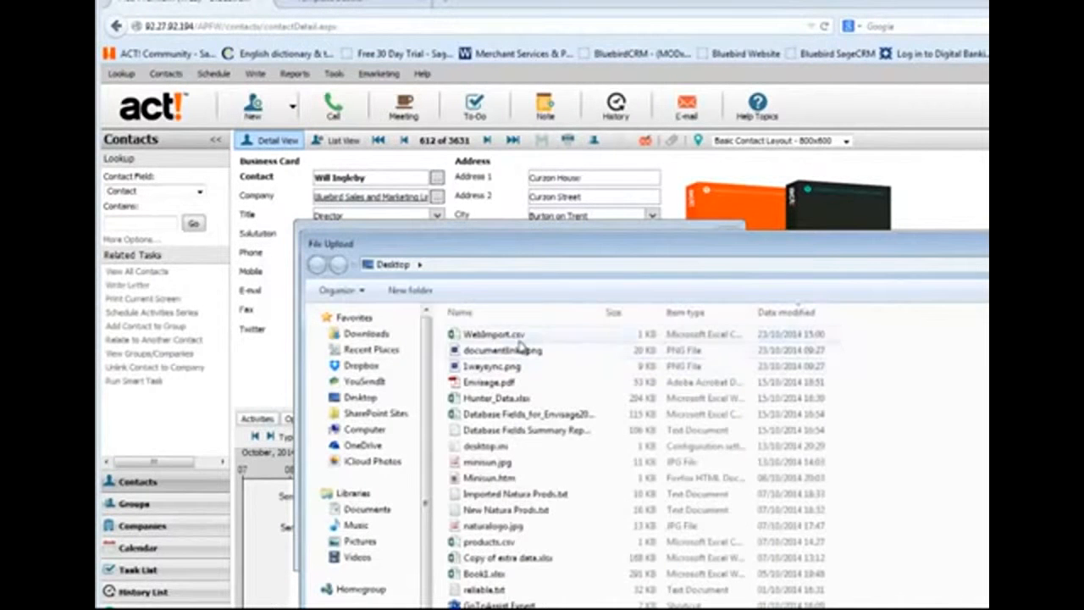
left_click(519, 339)
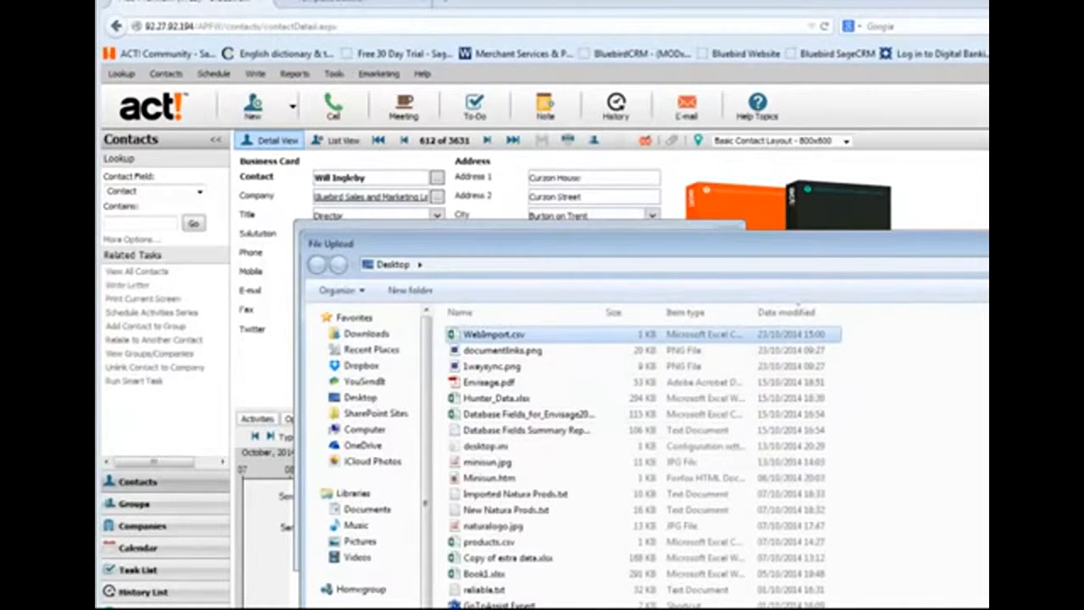
left_click(898, 607)
left_click(718, 556)
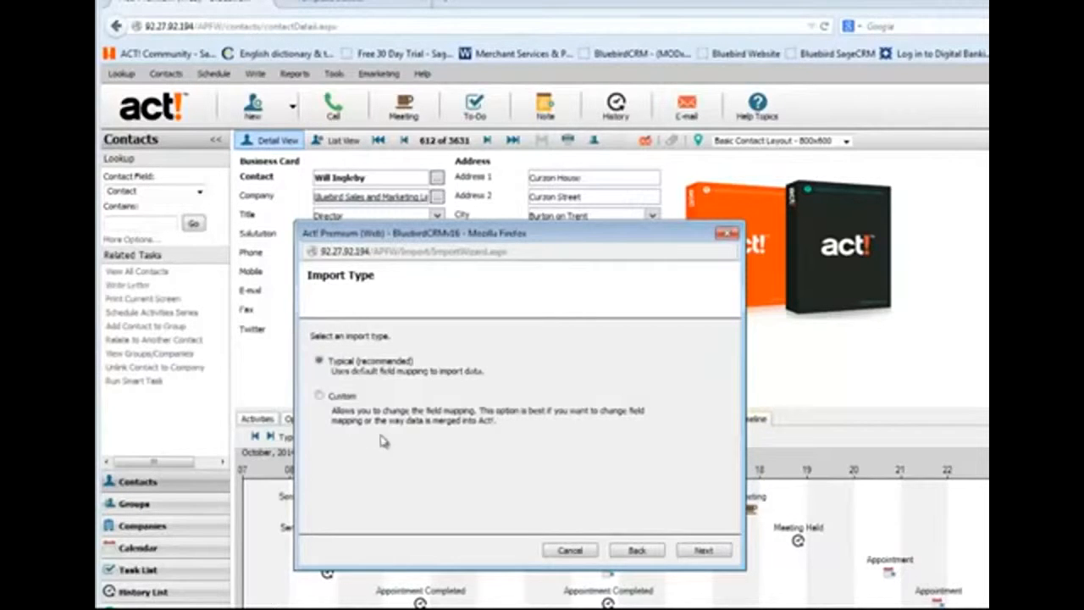
- Choose the Custom import type for contact records and exclude the file's first record from the import
left_click(320, 397)
left_click(703, 551)
left_click(703, 551)
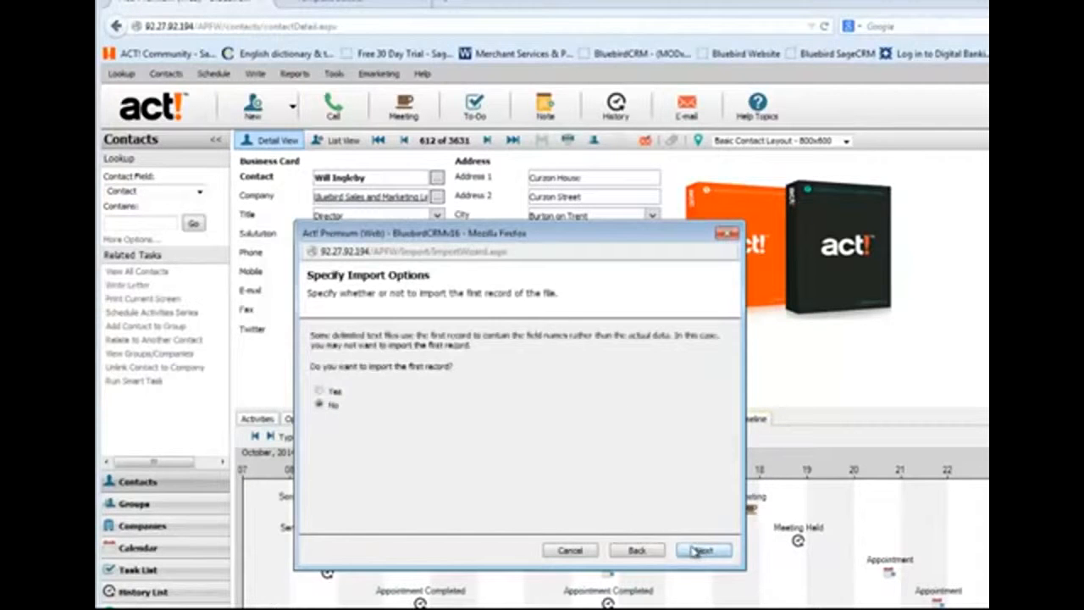
left_click(695, 551)
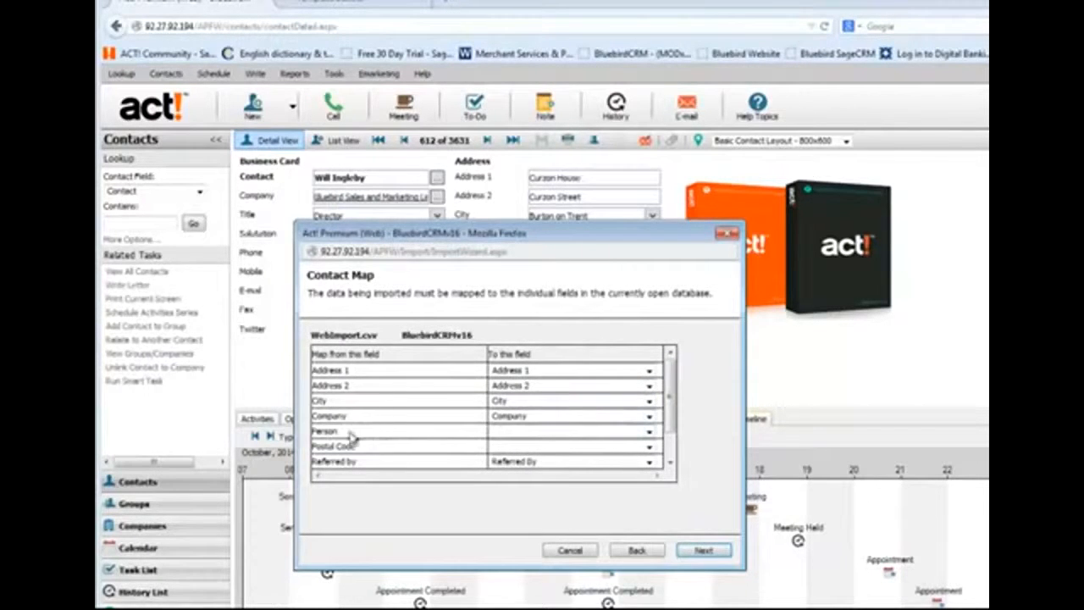
- Map the Person field to Contact and the Postal Code field to Postcode in the contact map
left_click(650, 434)
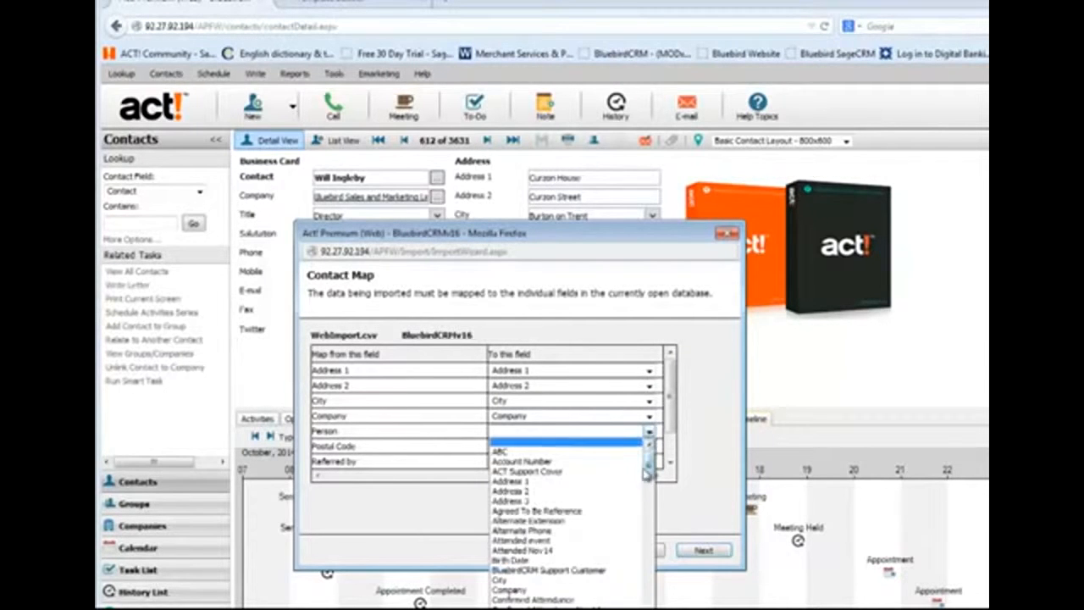
left_click(525, 606)
left_click(650, 446)
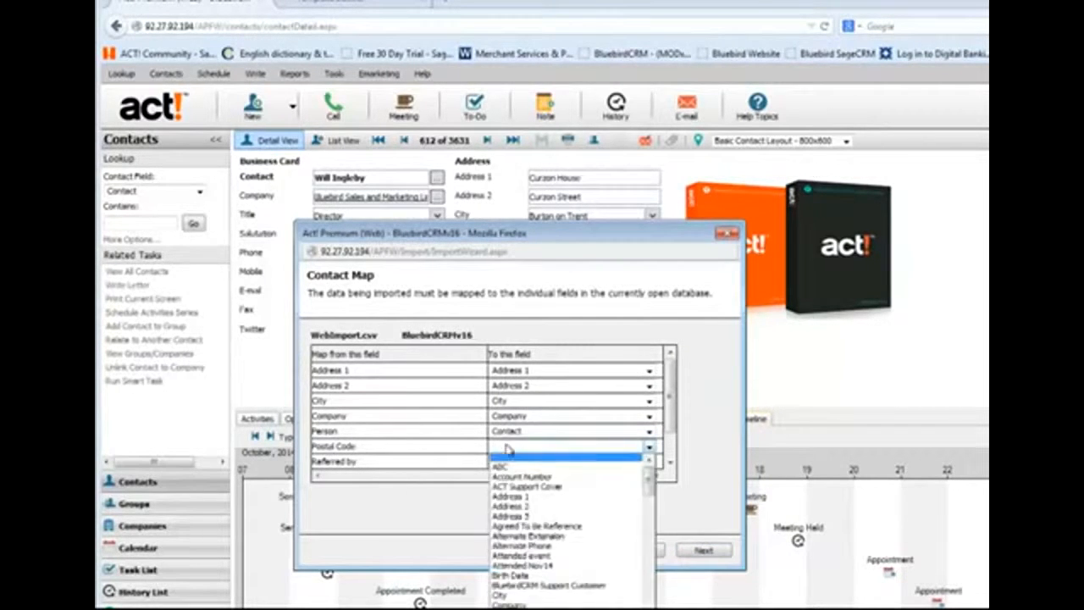
left_click_drag(654, 484, 649, 576)
left_click(519, 524)
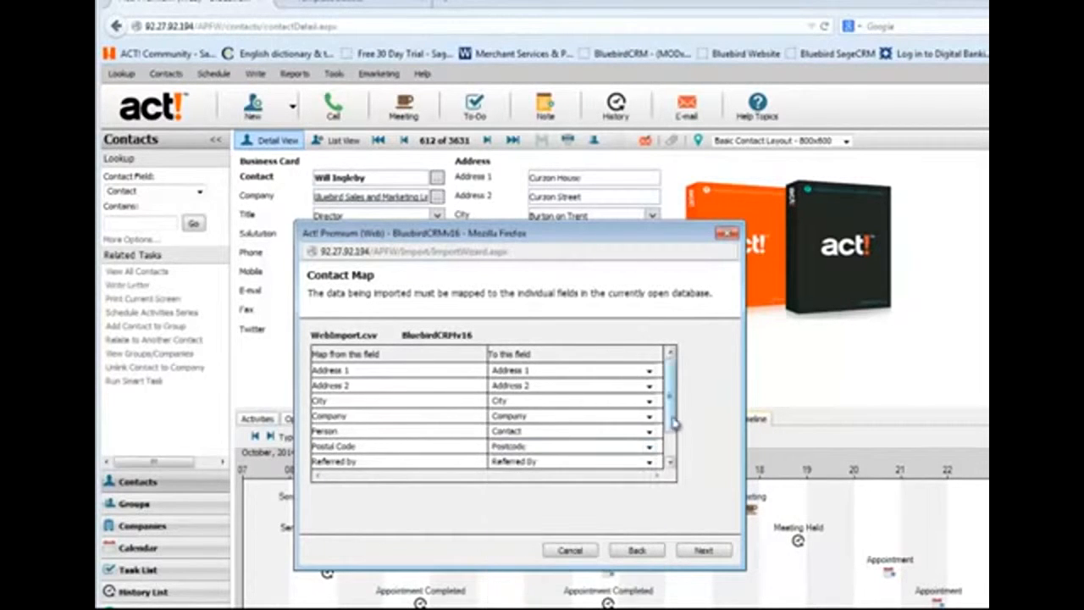
- Map the State field to County and accept the contact map
scroll(601, 472, "down", 2)
left_click(649, 446)
scroll(649, 489, "down", 2)
left_click(502, 569)
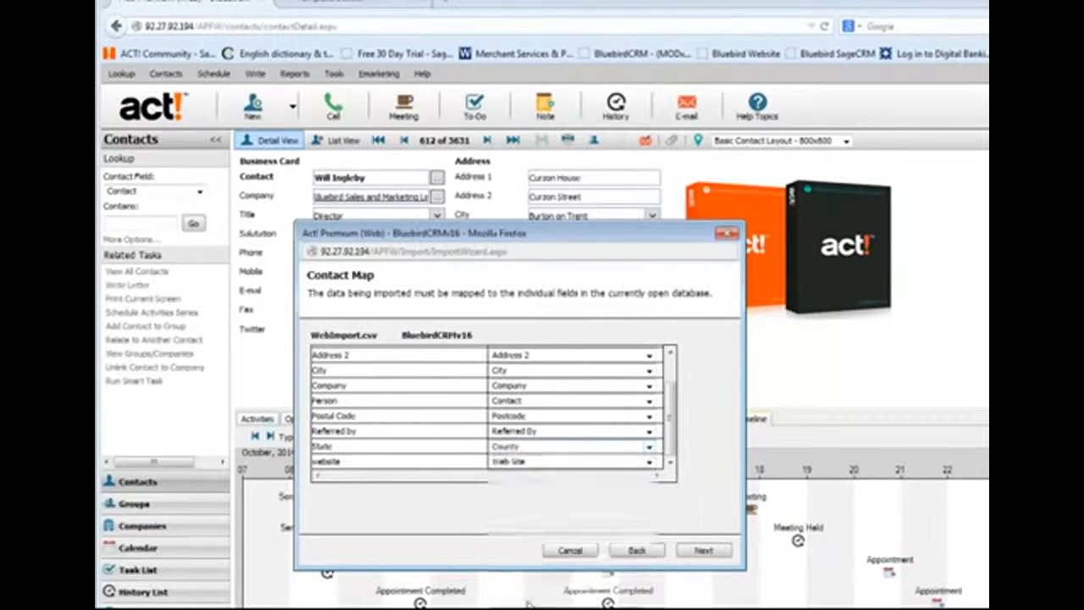
left_click(702, 551)
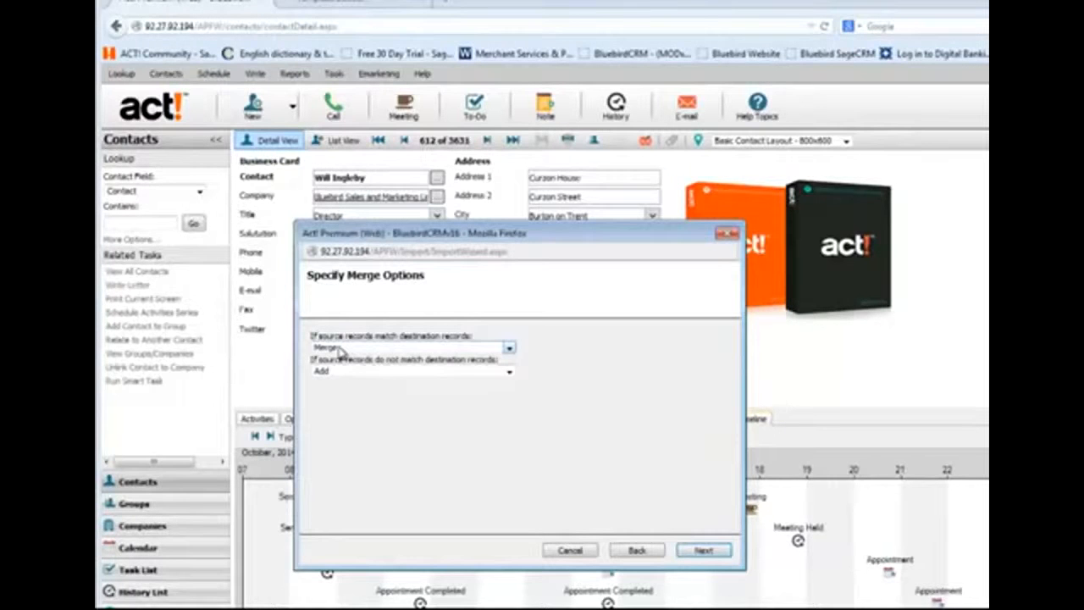
- Keep Merge for matching records and Add for non-matching records, and run the WebImport.csv import to its finish
left_click(426, 353)
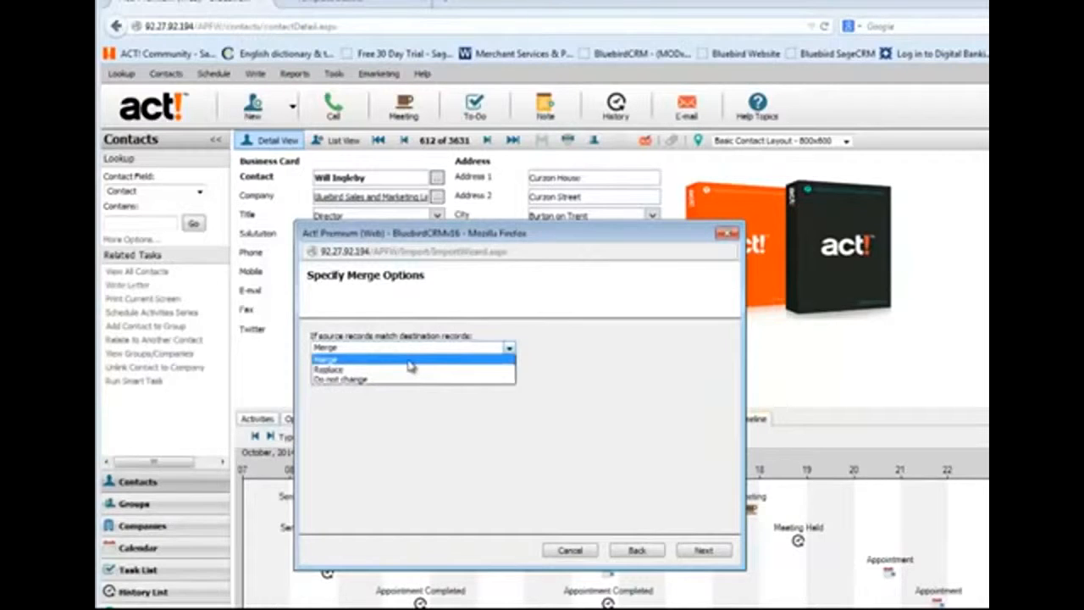
left_click(410, 363)
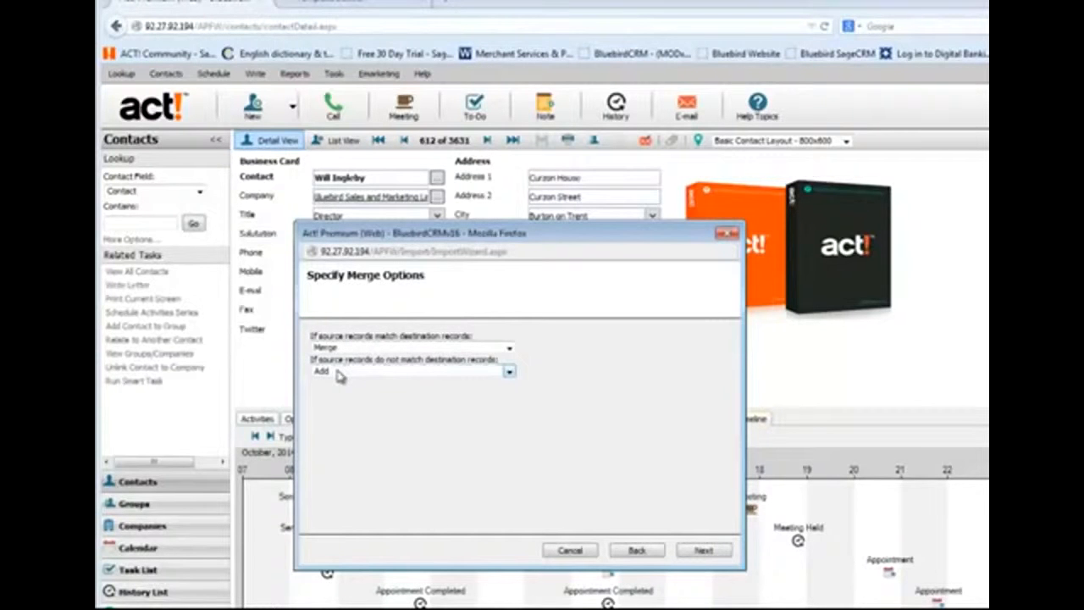
left_click(509, 374)
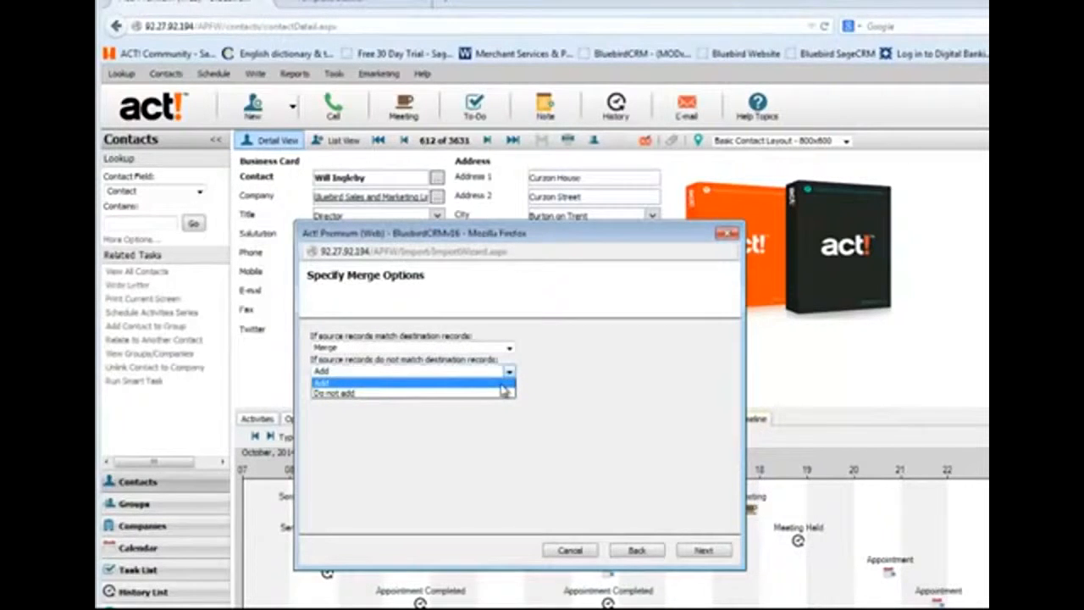
left_click(503, 384)
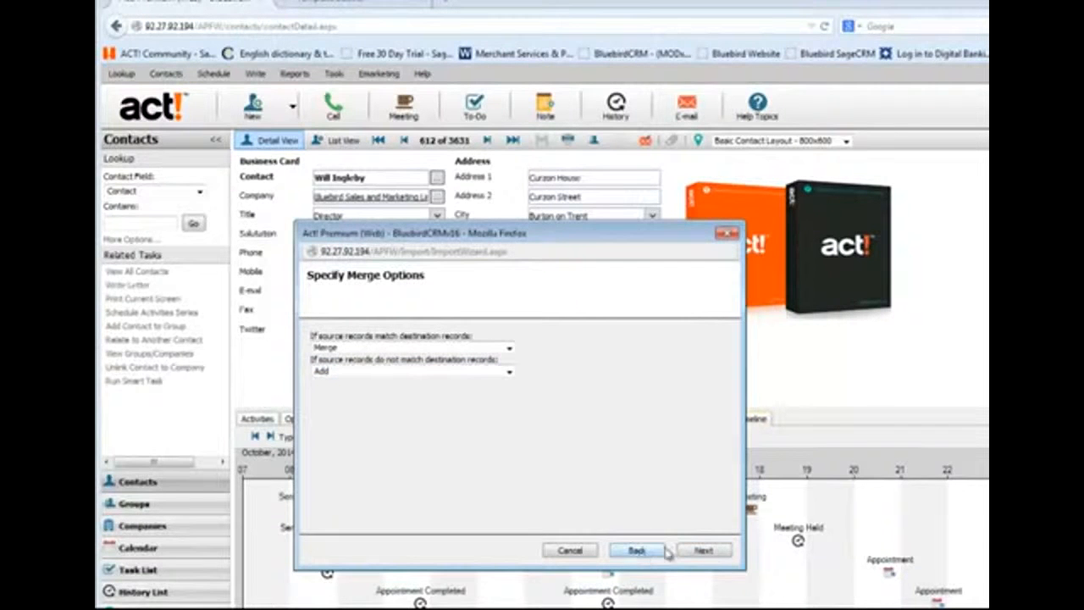
left_click(704, 551)
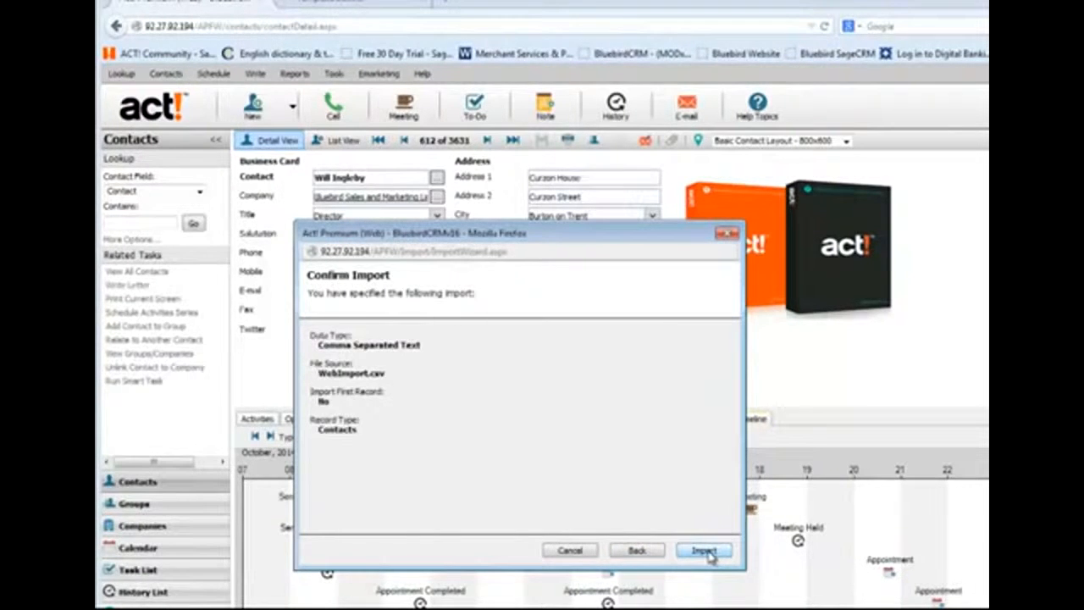
left_click(708, 551)
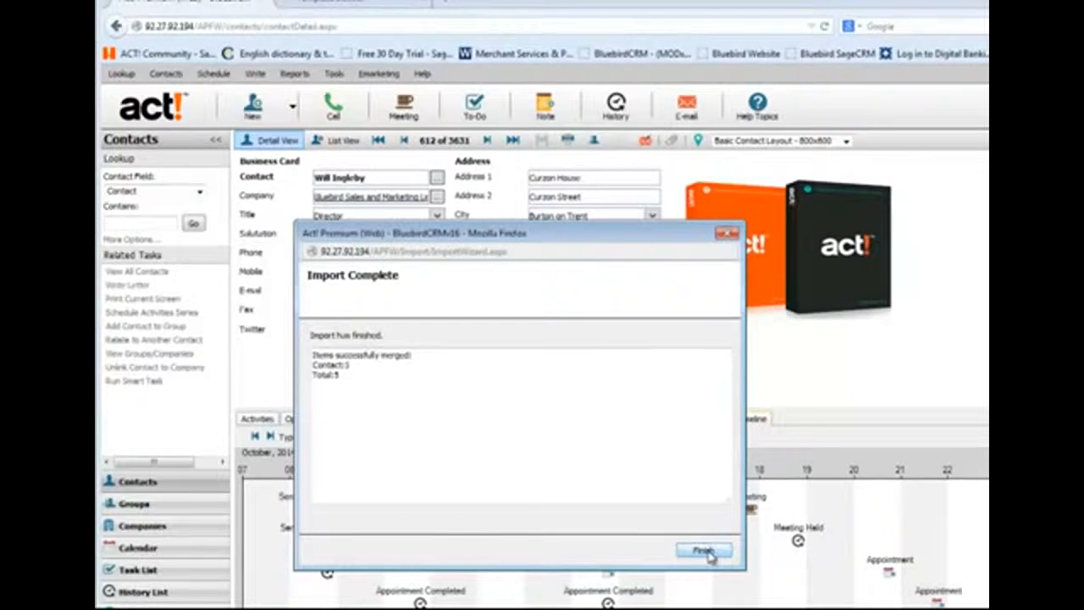
left_click(704, 550)
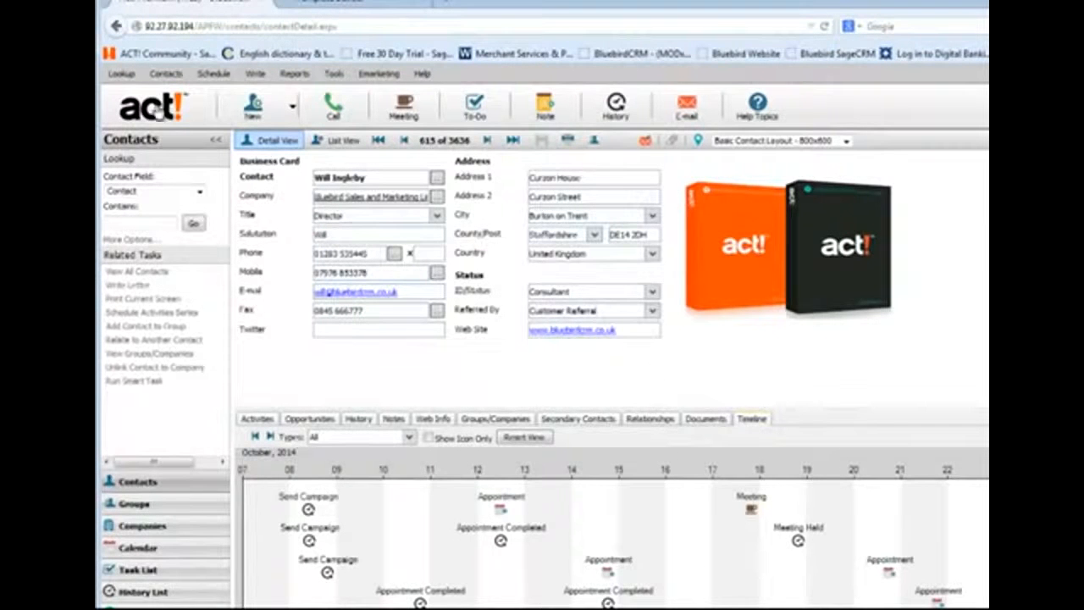
- Look up the contacts whose Referred By field starts with APFW
left_click(120, 75)
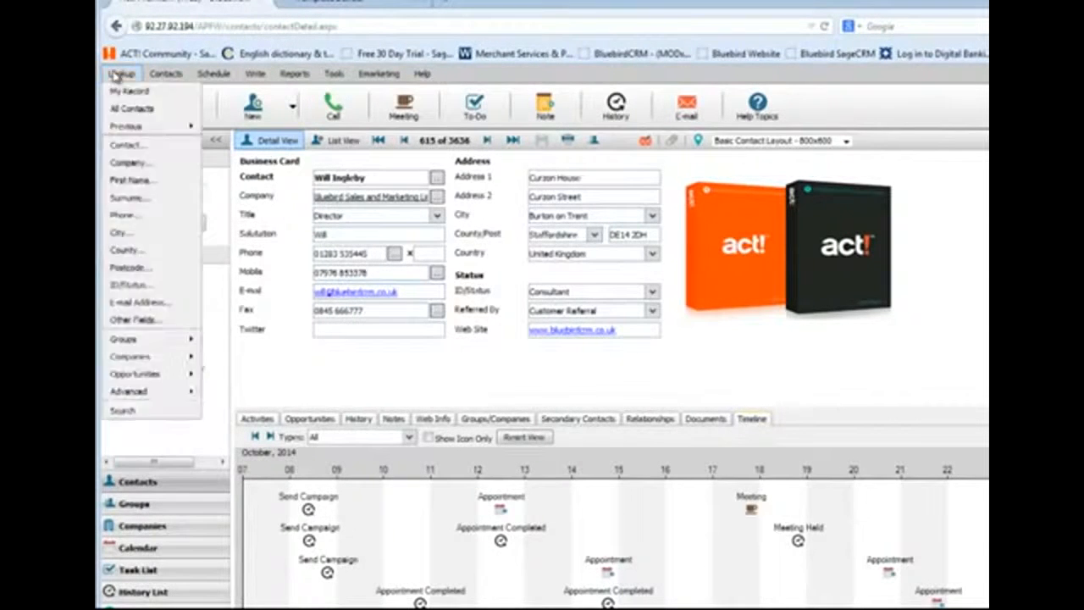
left_click(156, 322)
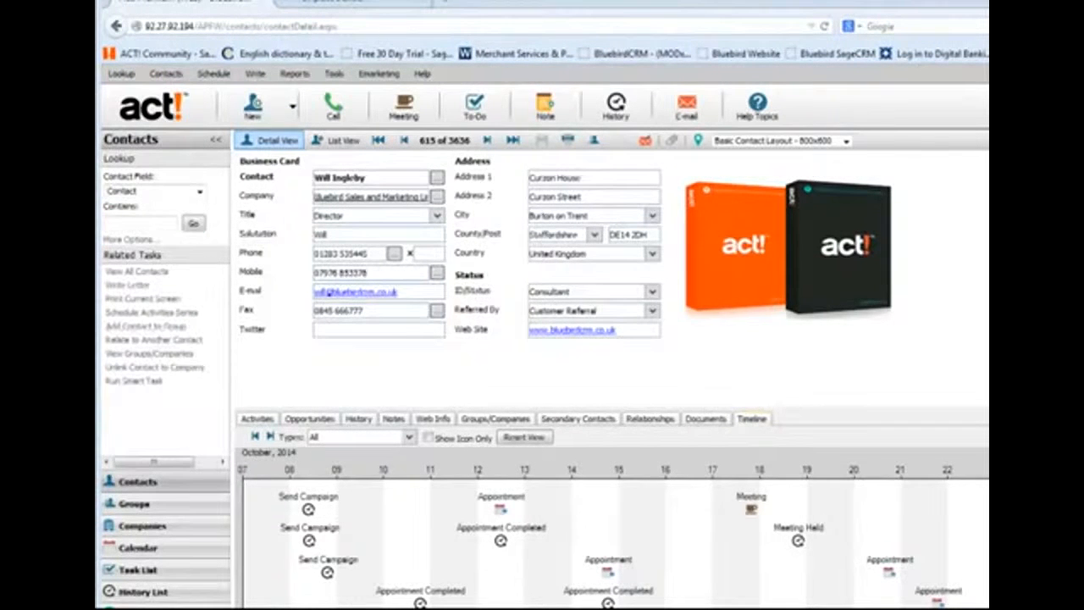
left_click(468, 336)
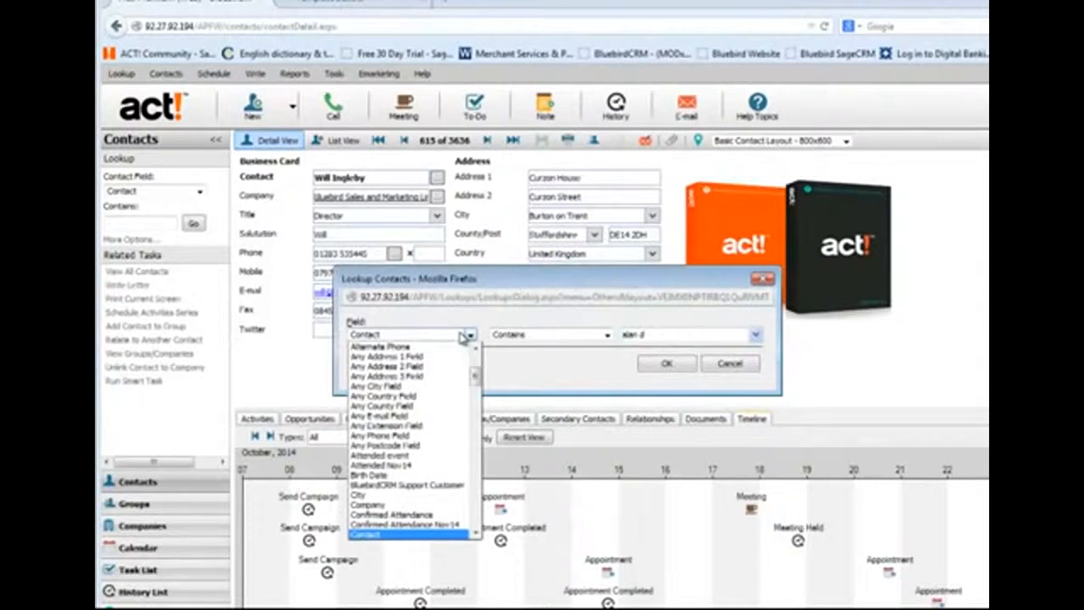
scroll(443, 446, "down", 1)
scroll(443, 446, "down", 5)
key("r")
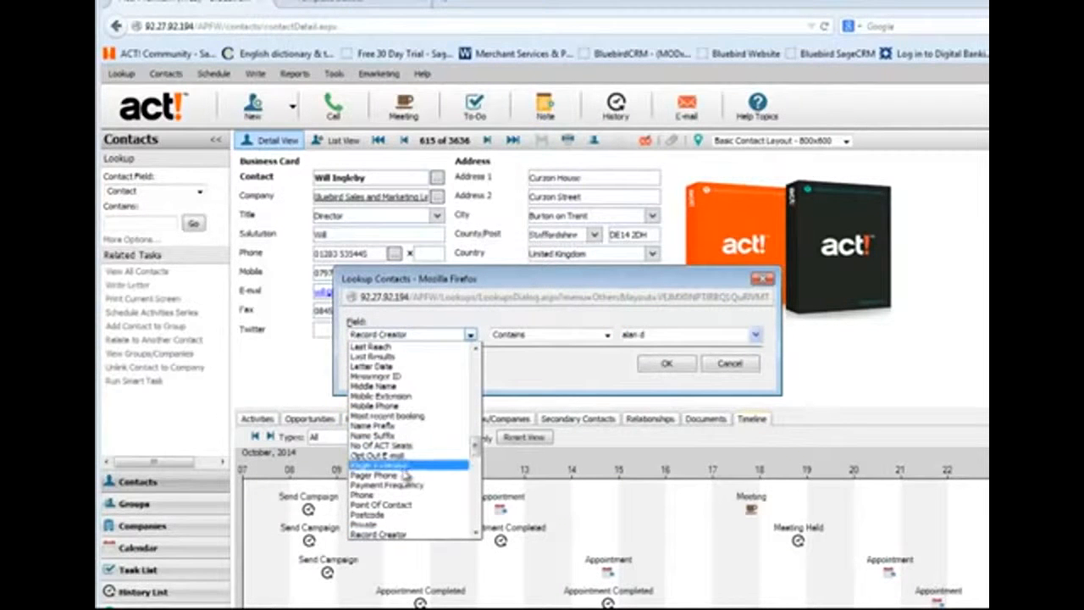
scroll(398, 521, "down", 3)
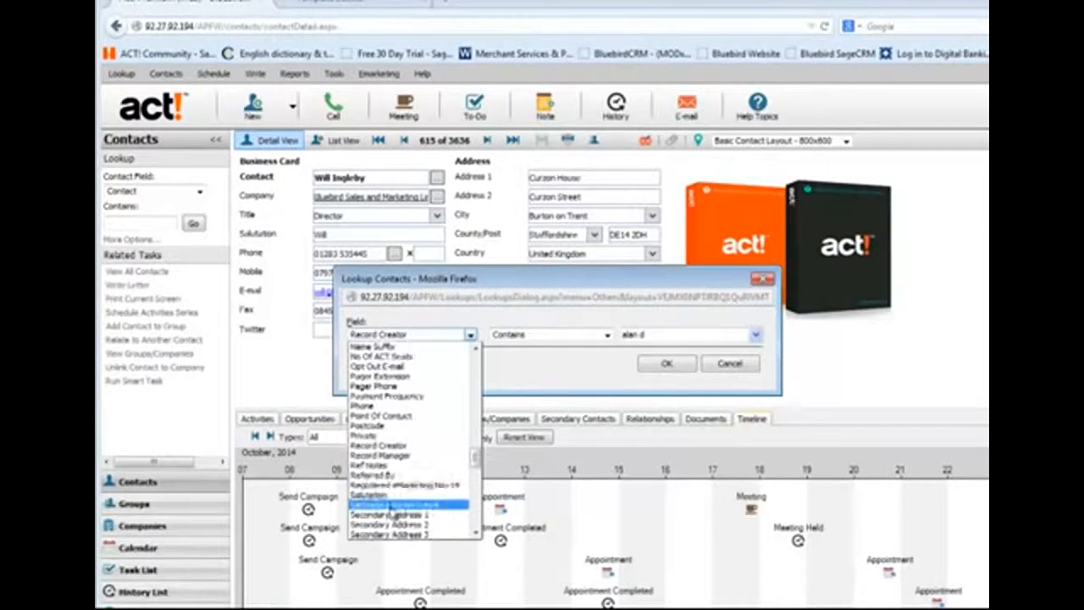
left_click(397, 476)
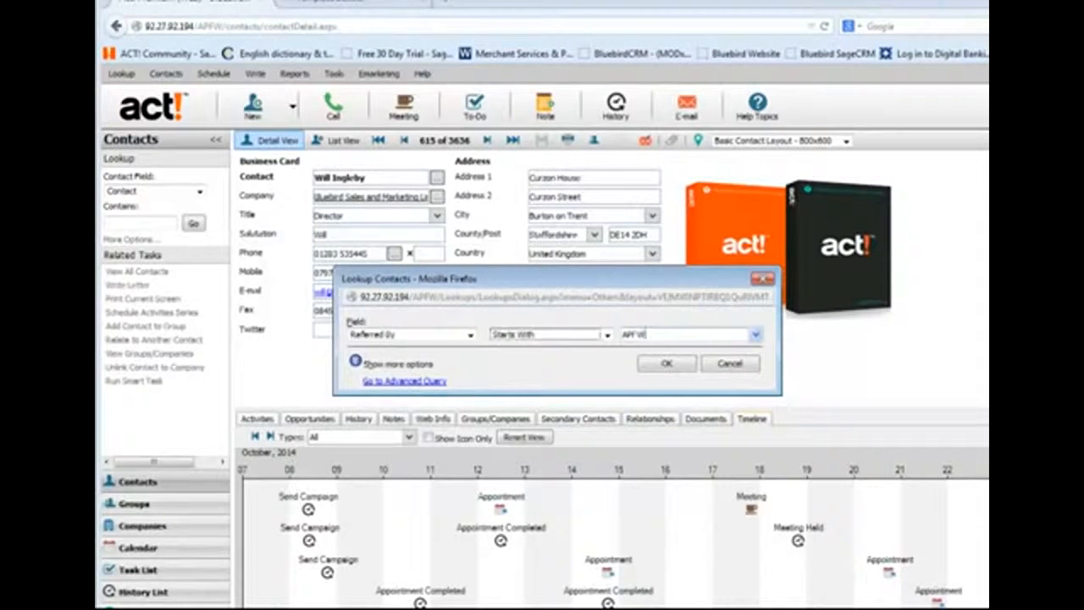
left_click(667, 366)
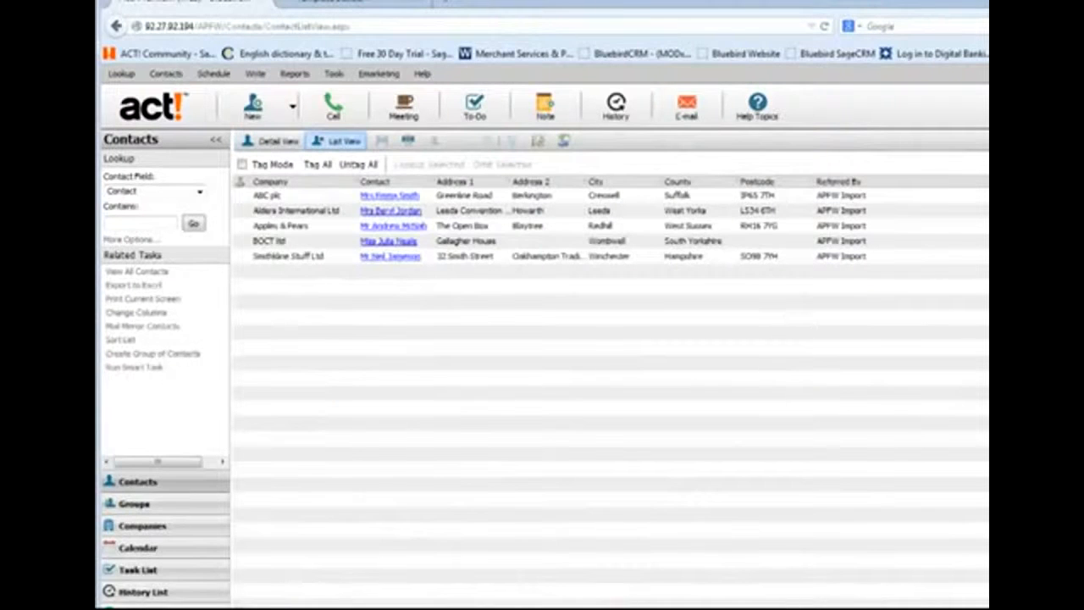